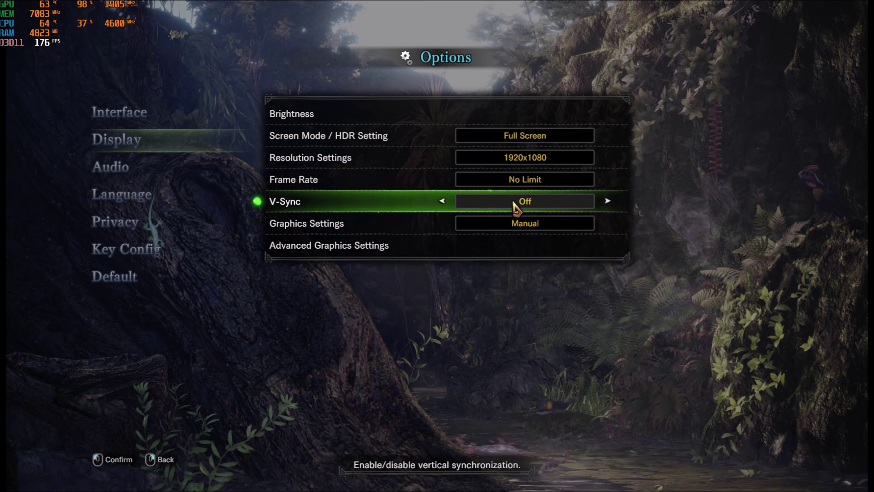
# Open the game's Advanced Graphics Settings and review the options from Image Quality down to LOD Bias
pyautogui.click(351, 248)
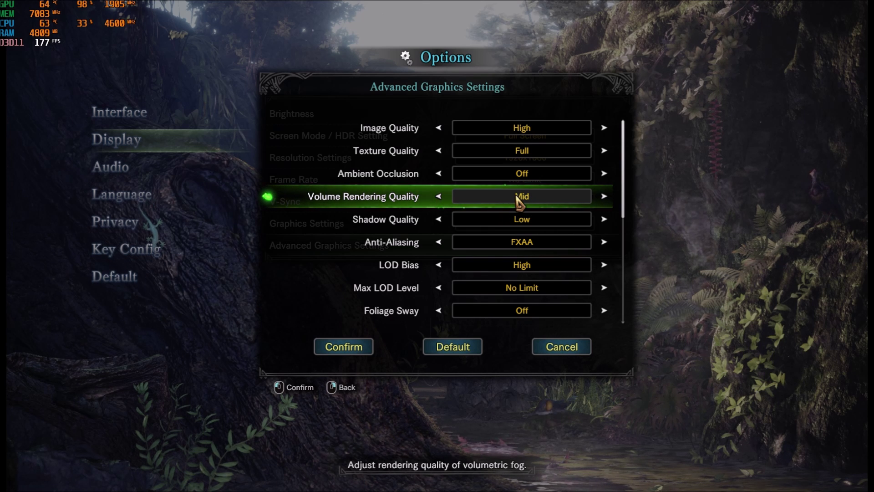
pyautogui.scroll(-1, 500, 235)
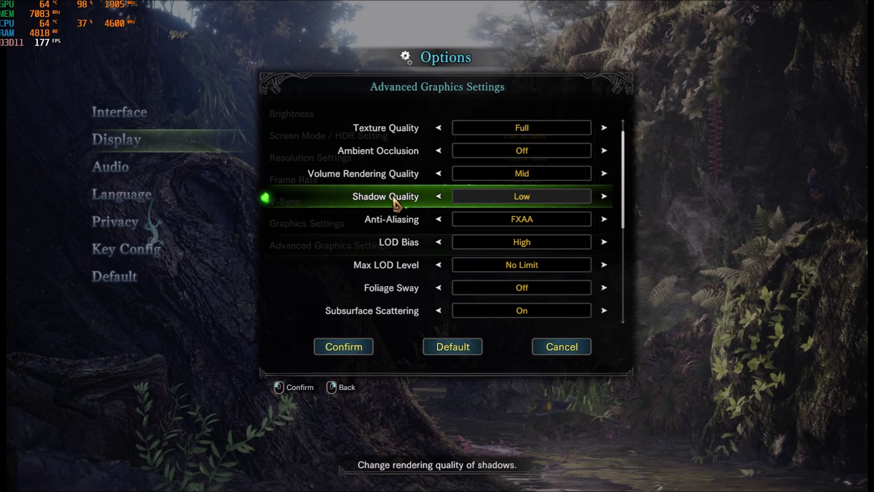
pyautogui.scroll(-2, 396, 204)
pyautogui.scroll(-1, 386, 207)
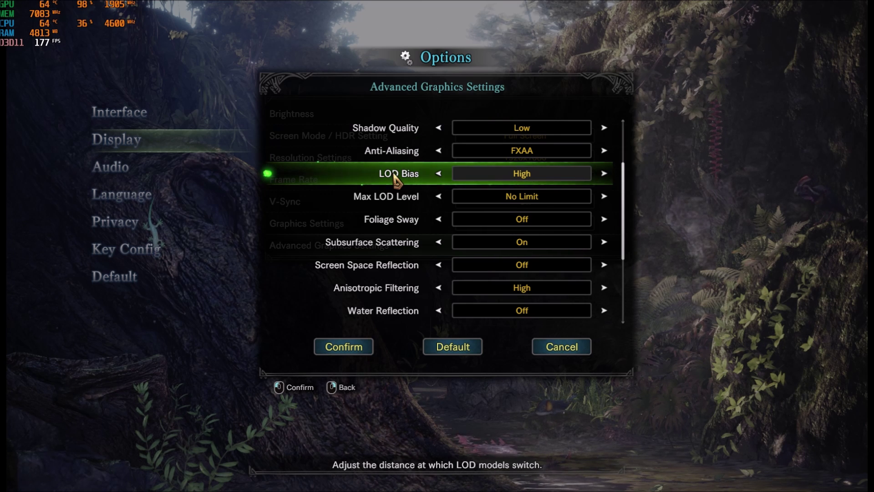
# Try lower LOD Bias values, ending with LOD Bias at Mid
pyautogui.click(438, 174)
pyautogui.click(439, 175)
pyautogui.click(604, 173)
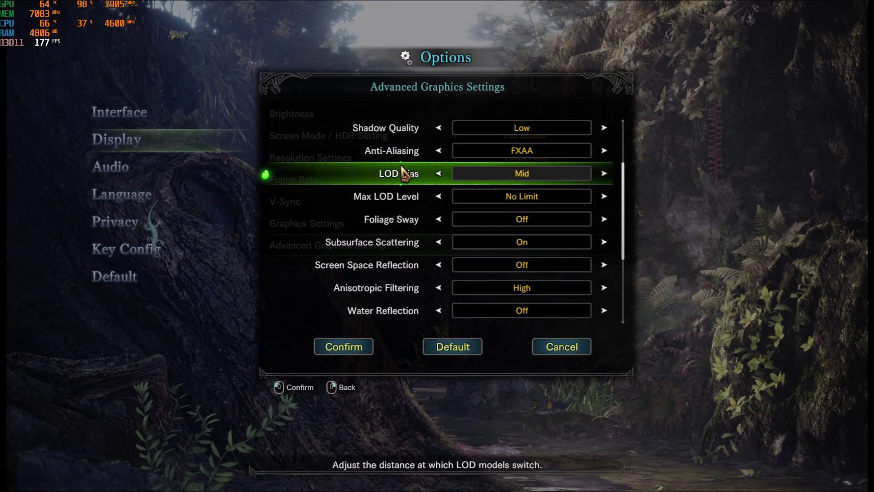
# Review the remaining advanced graphics options down to Z-Prepass and go back without applying changes
pyautogui.scroll(-1, 400, 200)
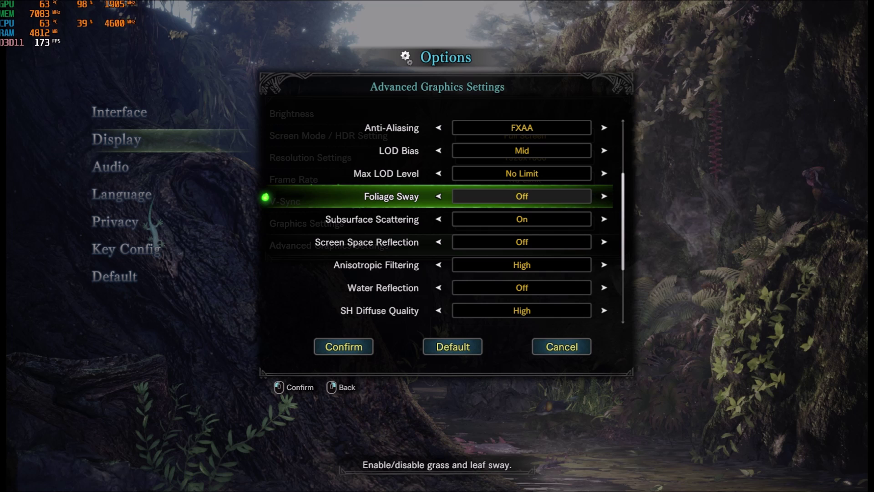
pyautogui.scroll(-2, 394, 195)
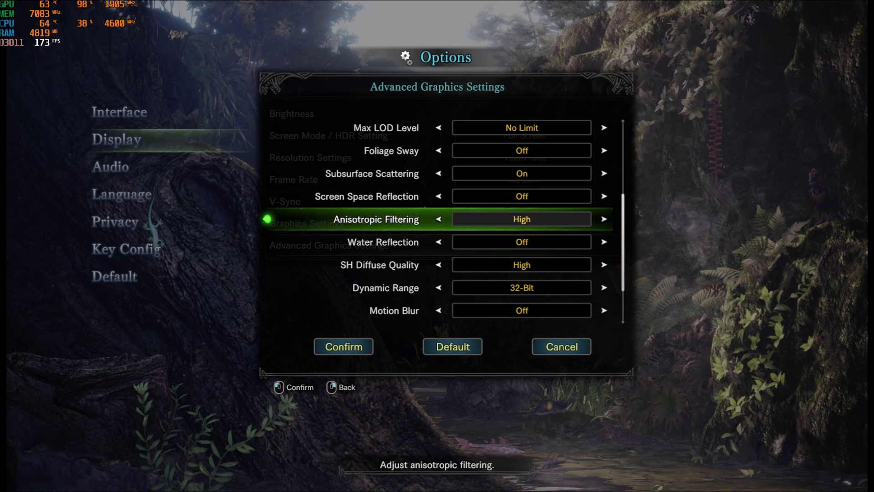
pyautogui.scroll(-3, 391, 255)
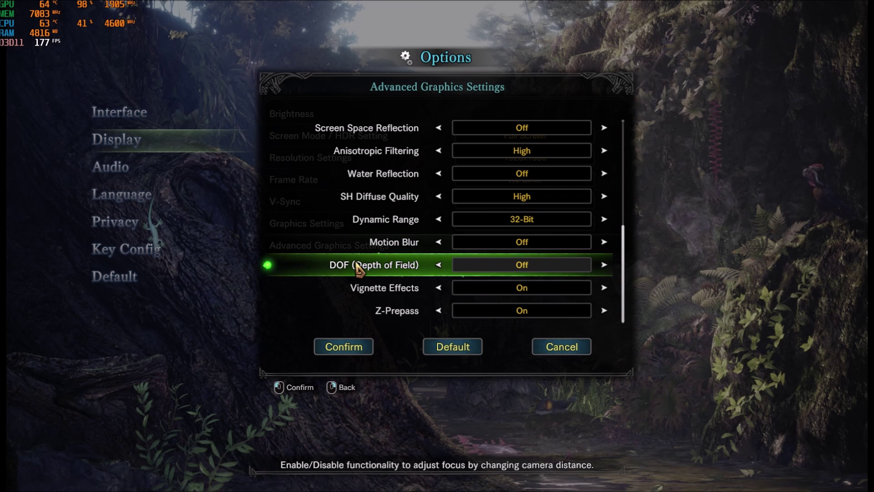
pyautogui.rightClick(211, 358)
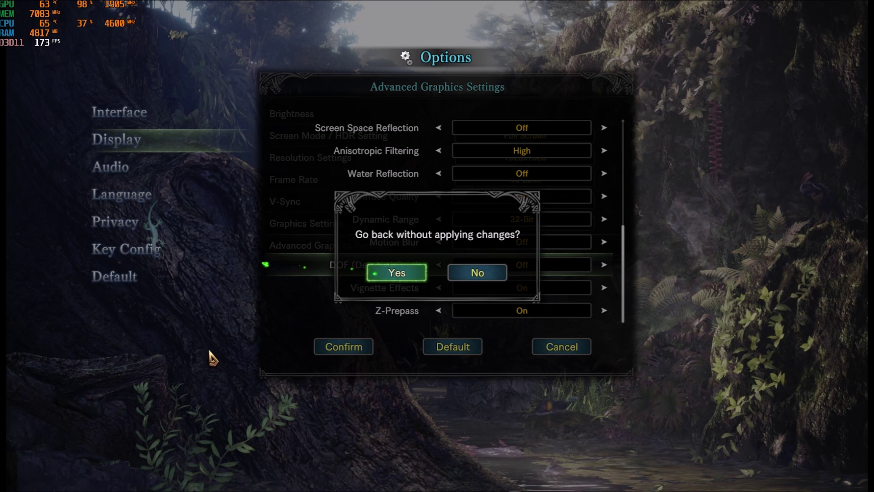
pyautogui.press('Left')
pyautogui.press('Return')
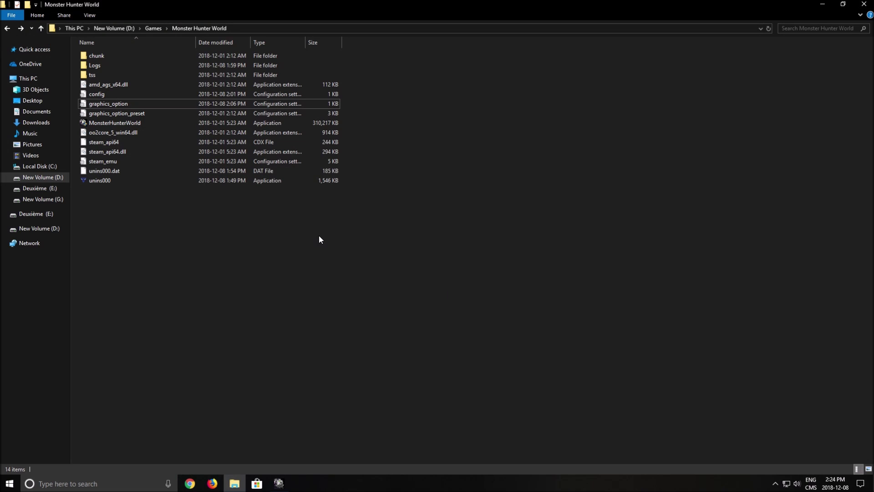
# In File Explorer, inspect the MonsterHunterWorld application's compatibility properties, including the settings for all users
pyautogui.click(134, 123)
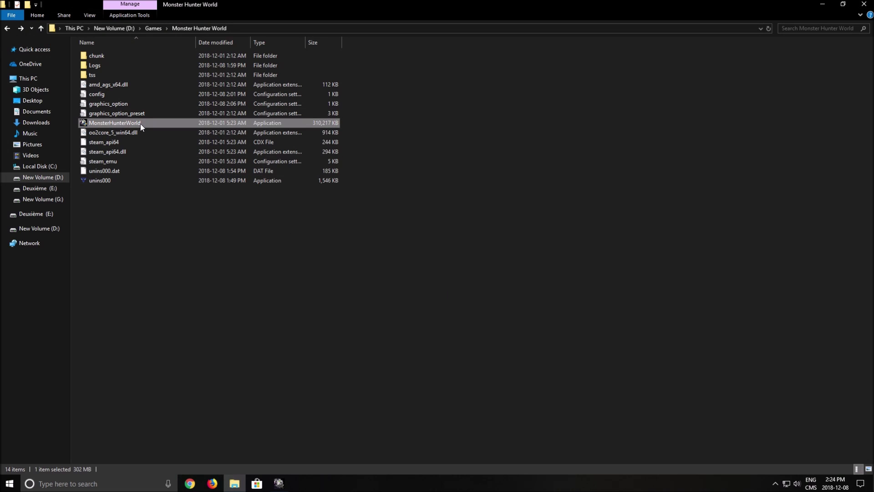
pyautogui.rightClick(141, 124)
pyautogui.click(200, 295)
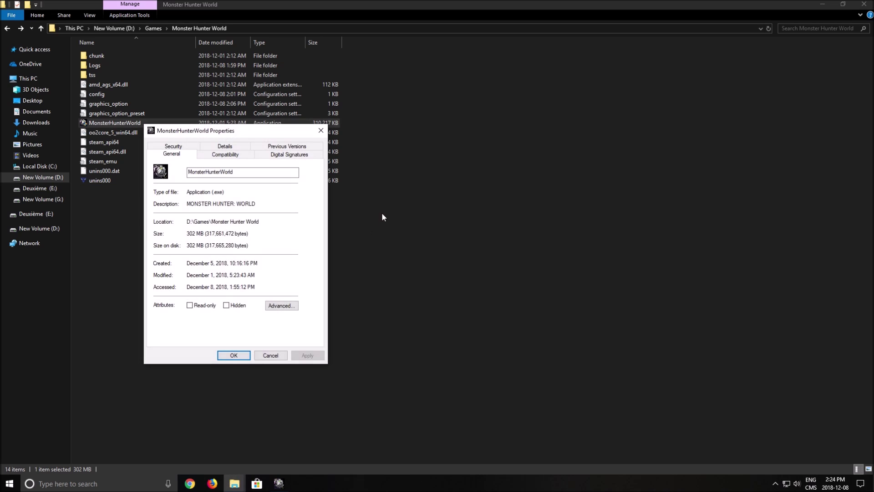
pyautogui.click(233, 155)
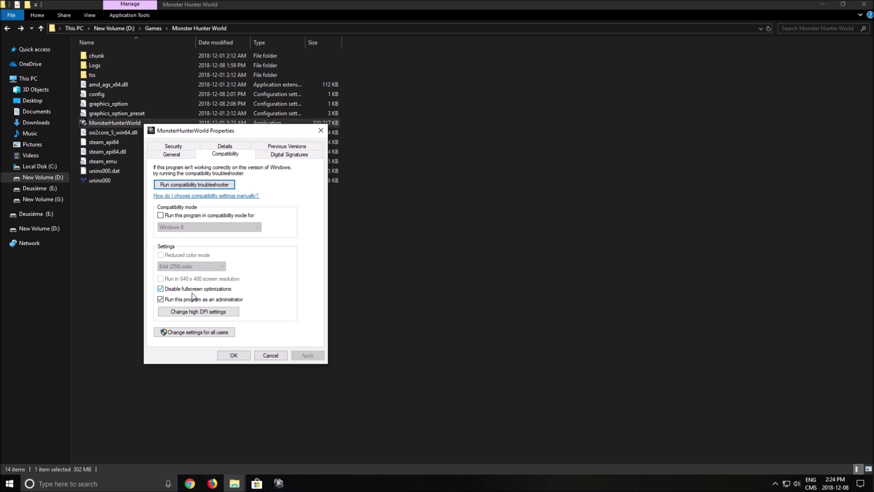
pyautogui.click(194, 332)
pyautogui.click(264, 356)
# Check the game's high DPI scaling override settings and close its properties
pyautogui.click(198, 311)
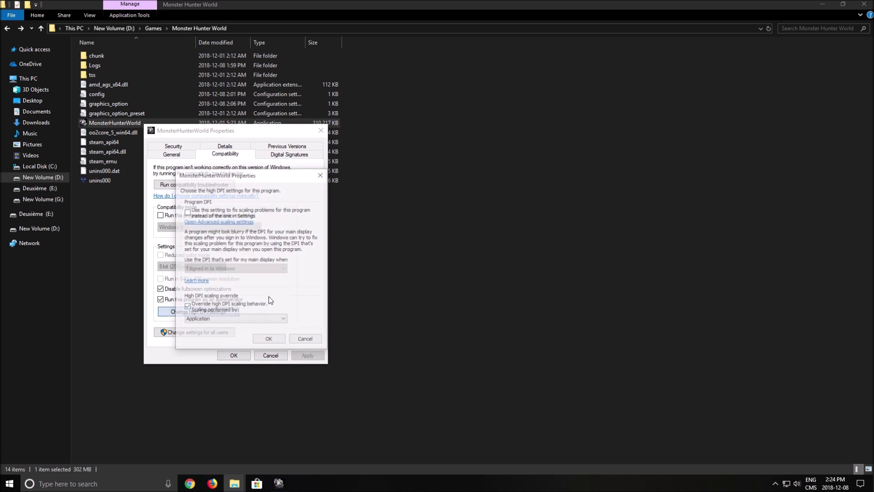
pyautogui.click(255, 341)
pyautogui.click(240, 359)
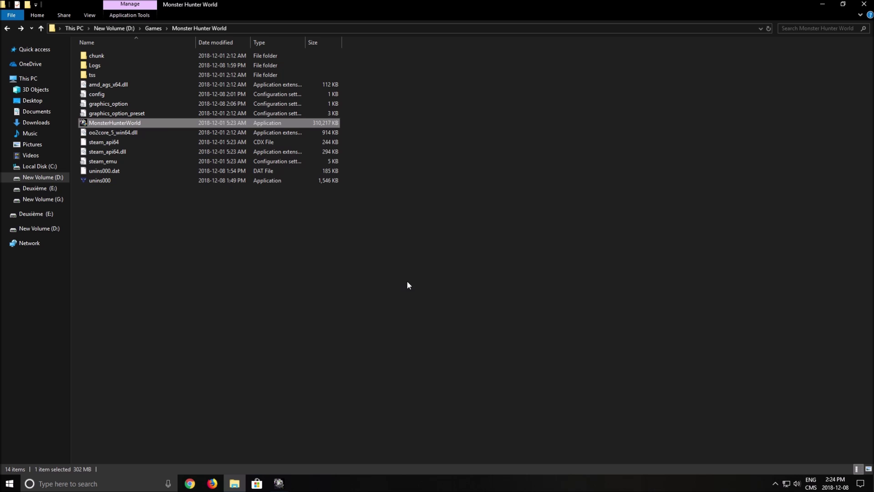
# Open the graphics_option configuration file in Notepad and examine all its graphics and window entries
pyautogui.click(139, 103)
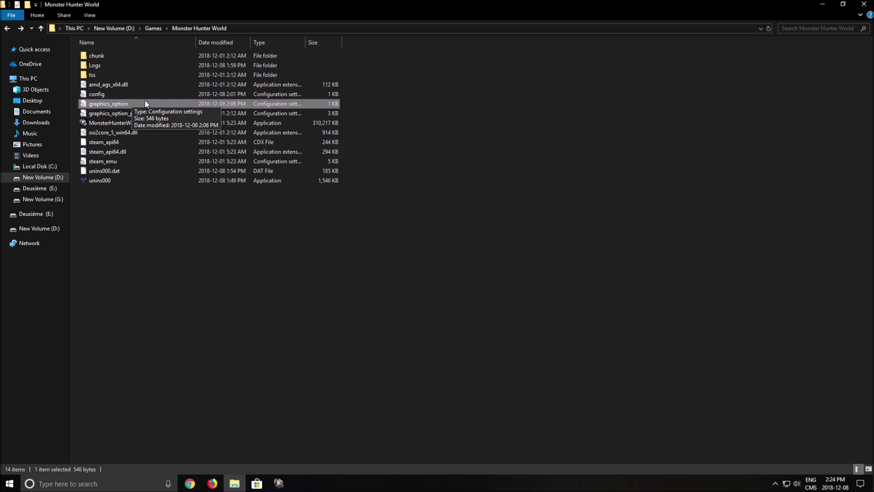
pyautogui.doubleClick(126, 104)
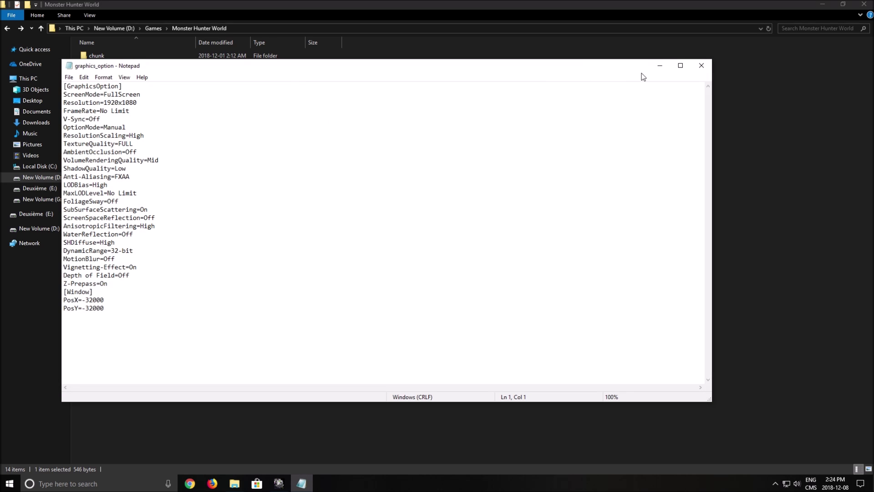
pyautogui.click(173, 190)
pyautogui.moveTo(224, 309); pyautogui.dragTo(61, 75)
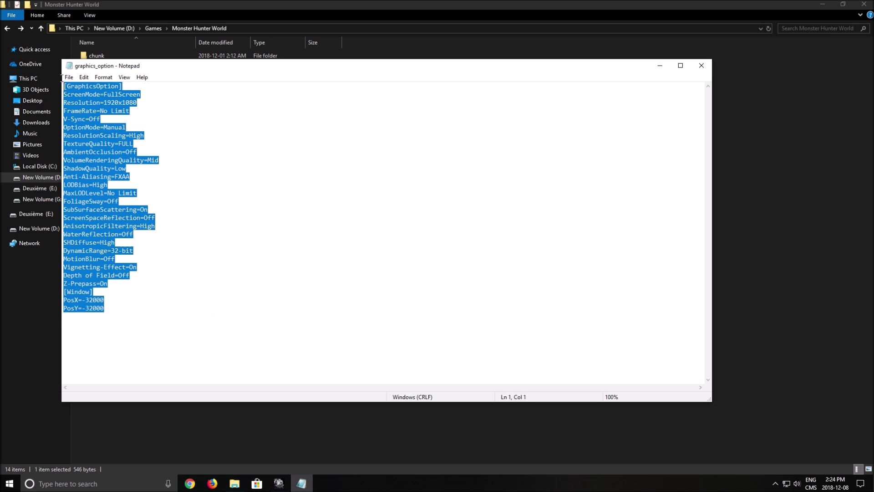
pyautogui.click(225, 241)
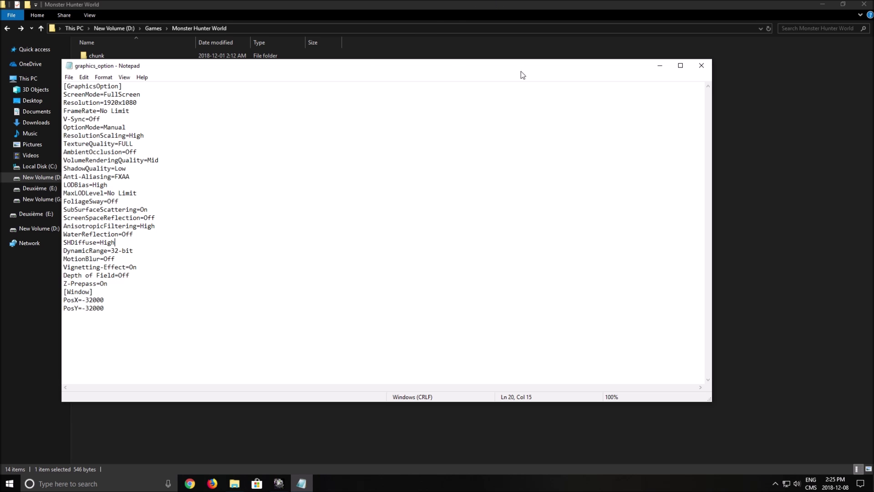
# Move the graphics_option window aside, read through the graphics_option_preset file to its end, and close that file
pyautogui.moveTo(305, 72); pyautogui.dragTo(506, 77)
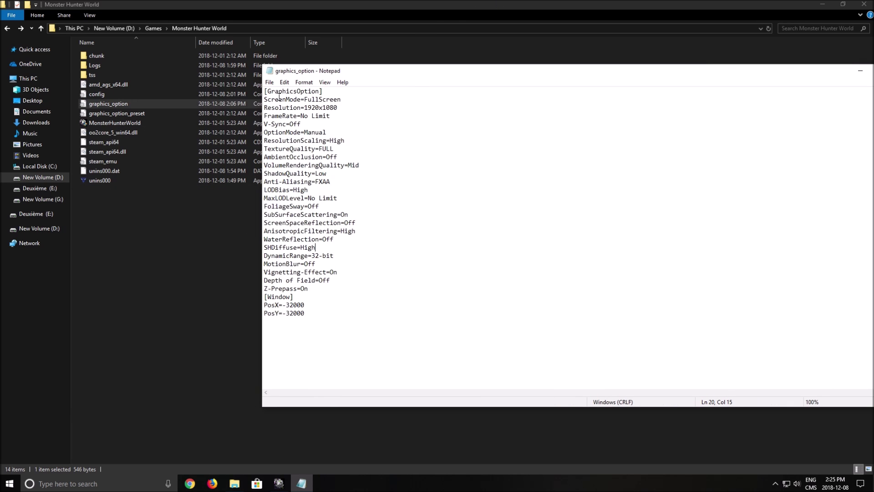
pyautogui.doubleClick(129, 113)
pyautogui.scroll(-10, 173, 192)
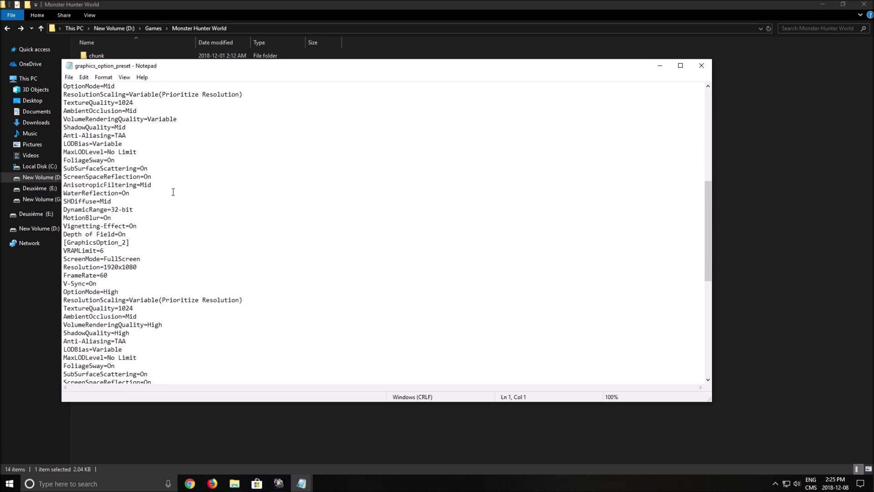
pyautogui.scroll(-11, 173, 192)
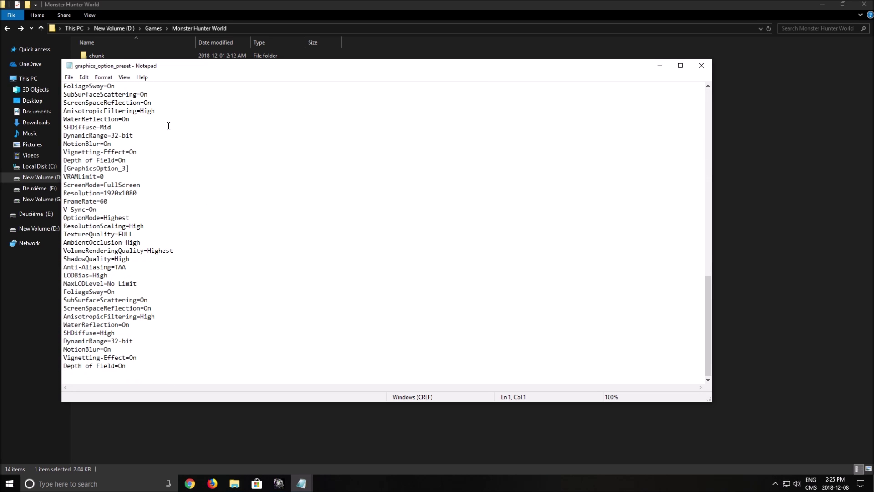
pyautogui.click(701, 65)
# Return to the graphics_option file and close it
pyautogui.hotkey('alt', 'Tab')
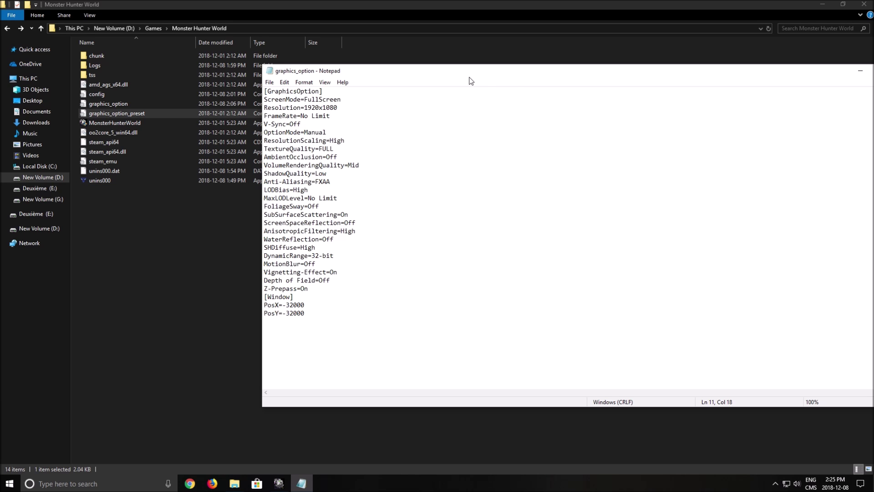
pyautogui.moveTo(410, 71); pyautogui.dragTo(234, 68)
pyautogui.click(726, 68)
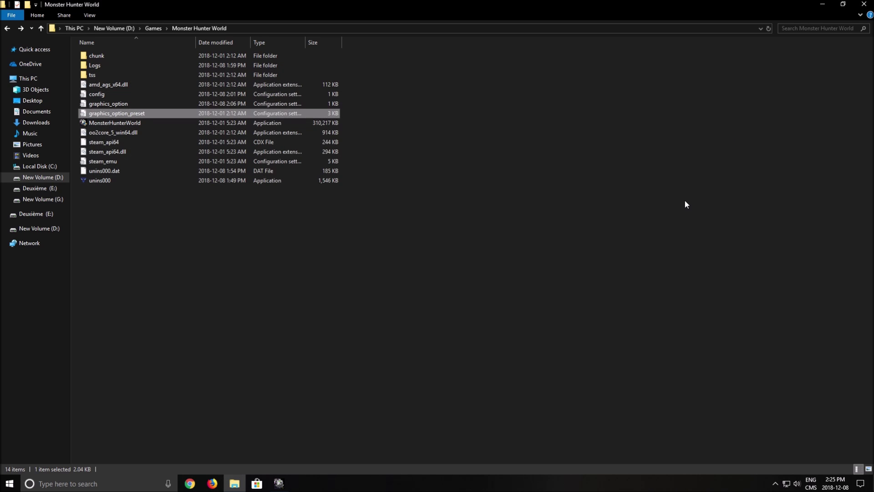